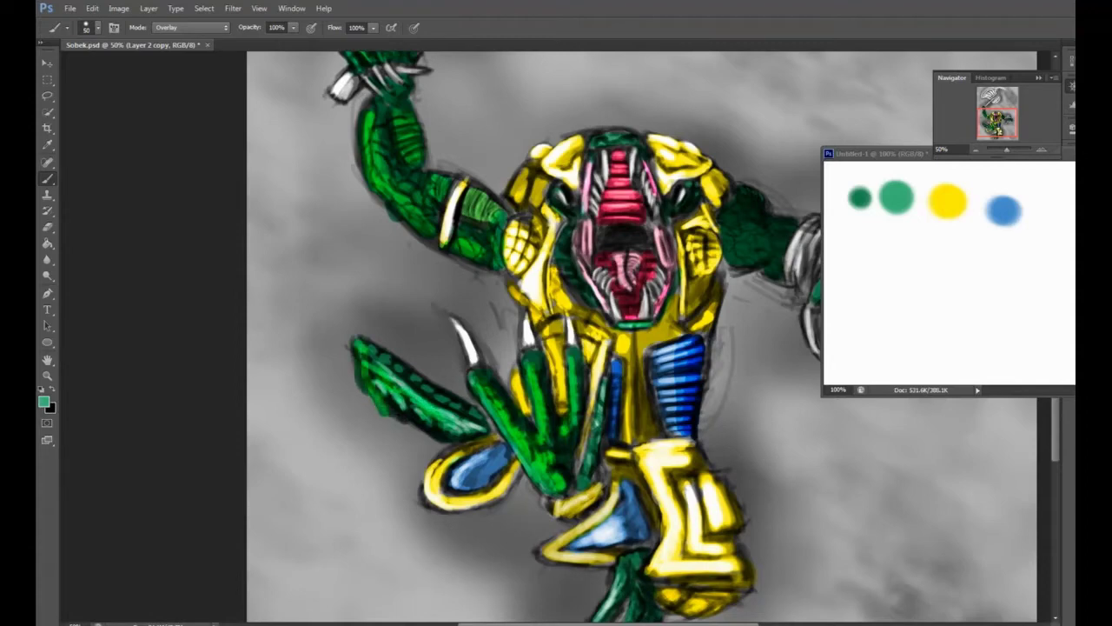
- Brighten the green arm and claw fingers with an Overlay brush stroke
scroll(556, 330, "down", 5)
scroll(556, 330, "down", 1)
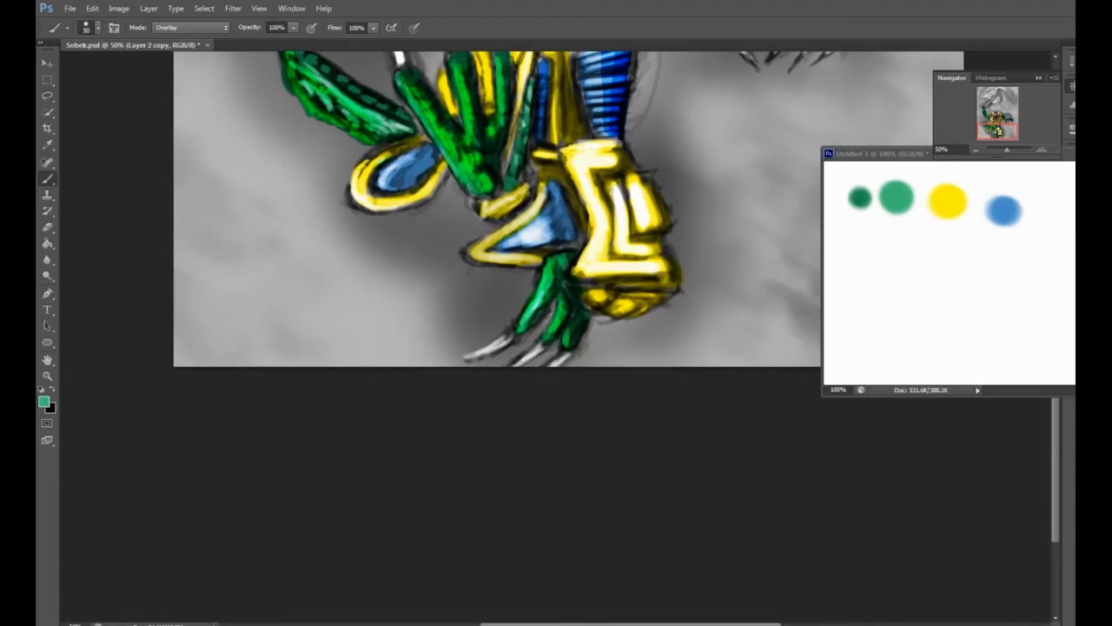
scroll(556, 330, "up", 3)
scroll(556, 330, "up", 4)
scroll(556, 330, "up", 1)
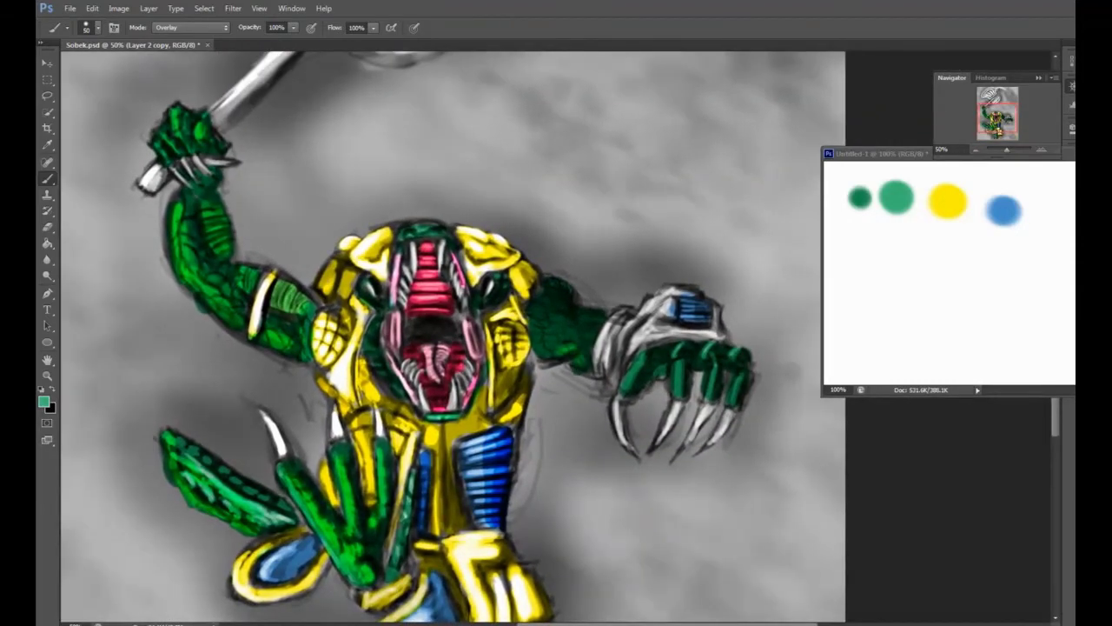
mouse_move(592, 318)
left_mouse_down()
mouse_move(592, 360)
mouse_move(639, 388)
mouse_move(711, 395)
left_mouse_up()
- Sample yellow from the swatches and paint the right claw's wrist armour gold
left_click(1004, 209, "alt")
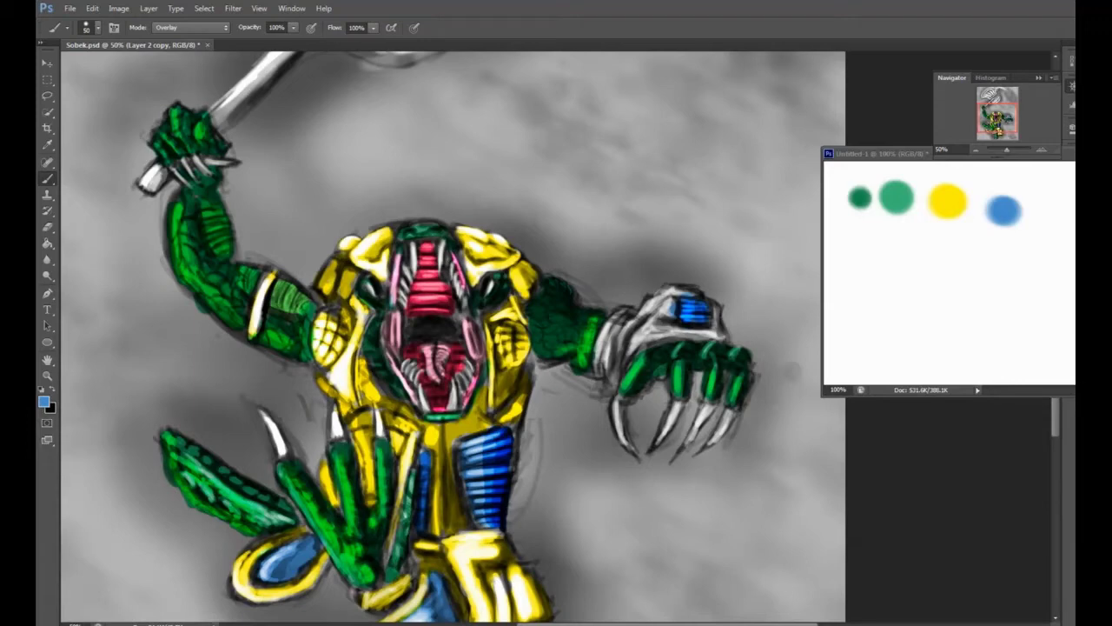
left_click(947, 201, "alt")
mouse_move(612, 323)
left_mouse_down()
mouse_move(600, 344)
mouse_move(612, 365)
mouse_move(662, 295)
mouse_move(688, 290)
mouse_move(631, 349)
mouse_move(710, 331)
left_mouse_up()
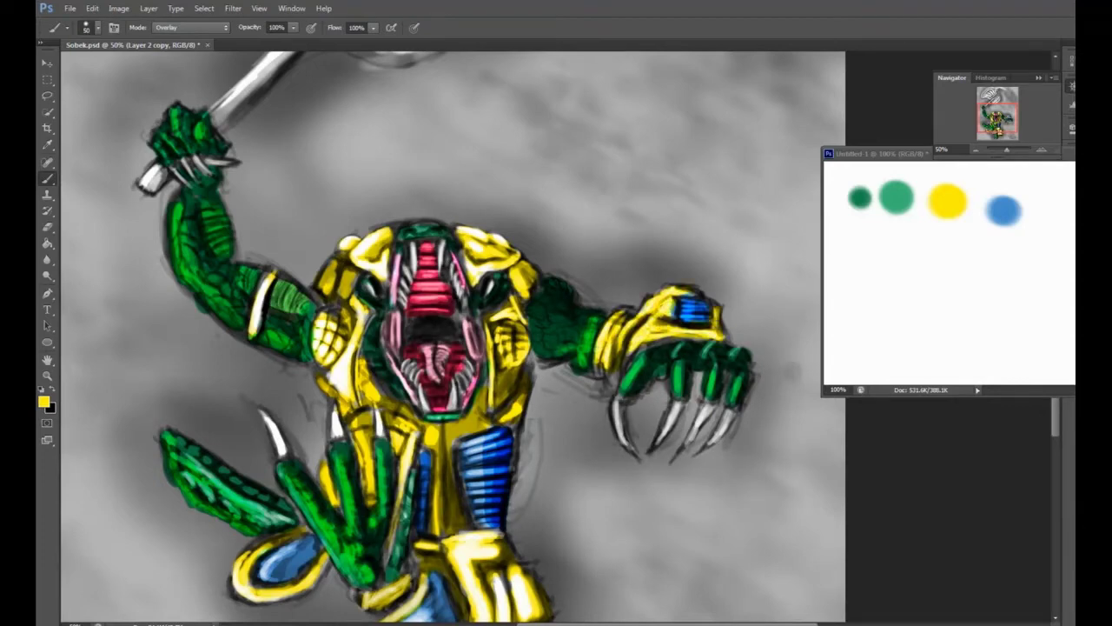
mouse_move(596, 376)
left_mouse_down()
mouse_move(613, 337)
mouse_move(618, 362)
mouse_move(629, 344)
left_mouse_up()
- Sample light grey and dock the colour swatch document as a tab
mouse_move(435, 348)
left_mouse_down()
mouse_move(463, 365)
mouse_move(480, 315)
mouse_move(487, 335)
mouse_move(482, 265)
left_mouse_up()
left_click(764, 113, "alt")
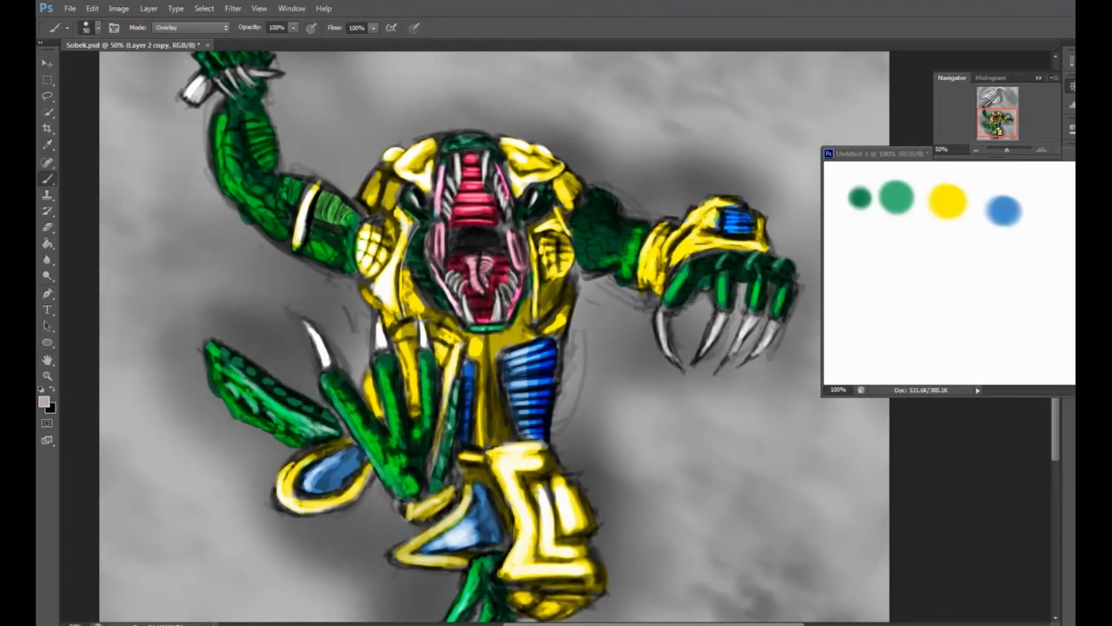
left_click_drag(878, 153, 261, 44)
- Zoom out to the whole painting and float a small swatch window to its left
key("ctrl+Tab")
key("ctrl+Tab")
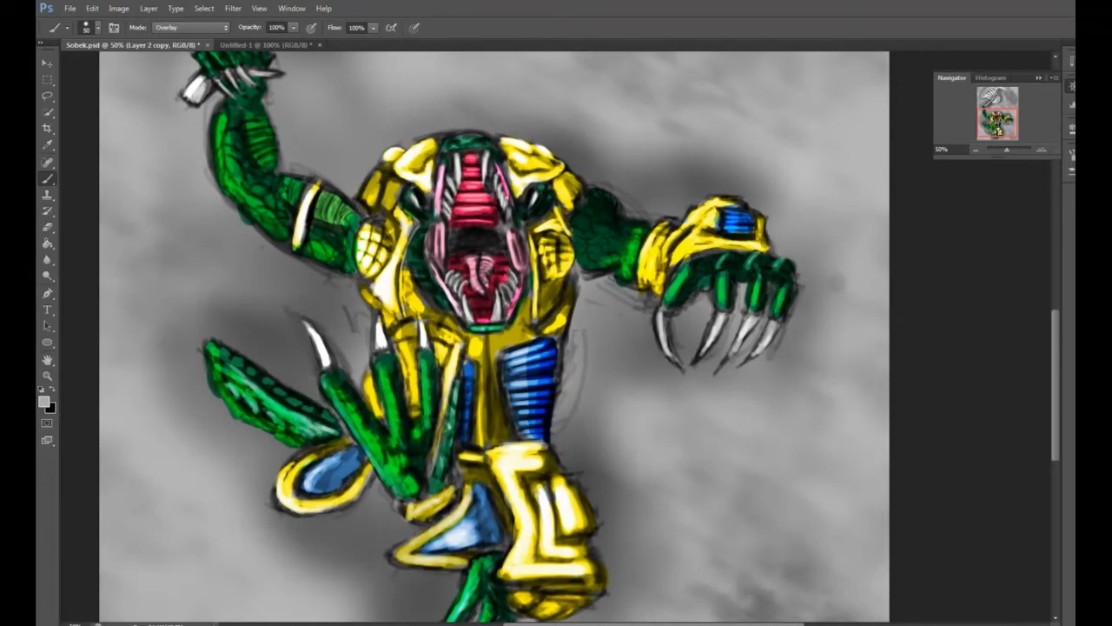
key("ctrl+minus")
key("ctrl+minus")
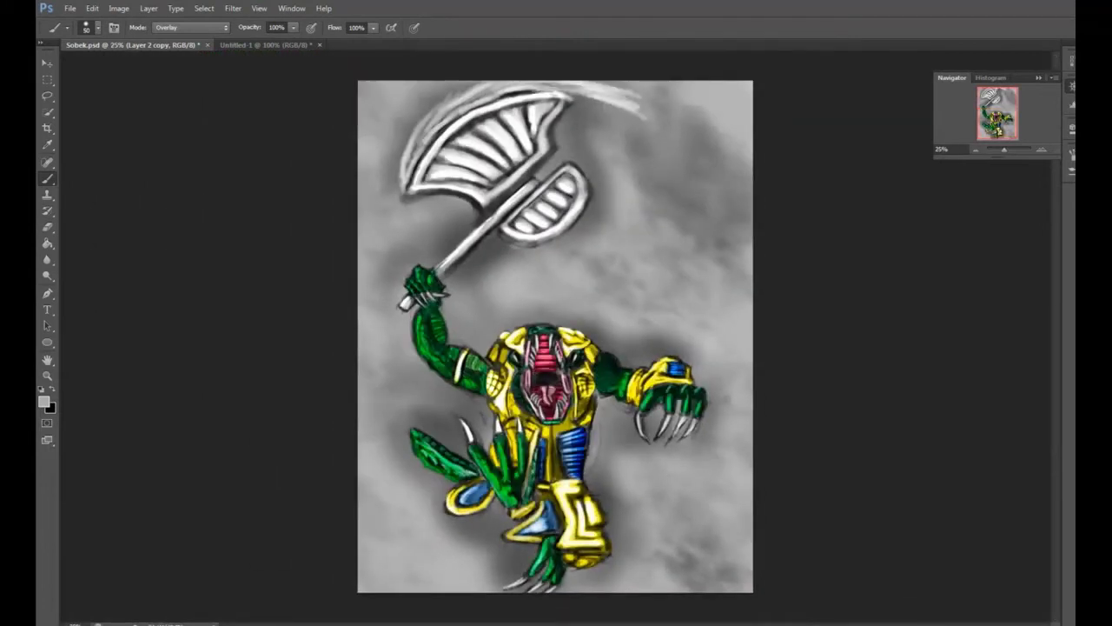
key("ctrl+Tab")
key("i")
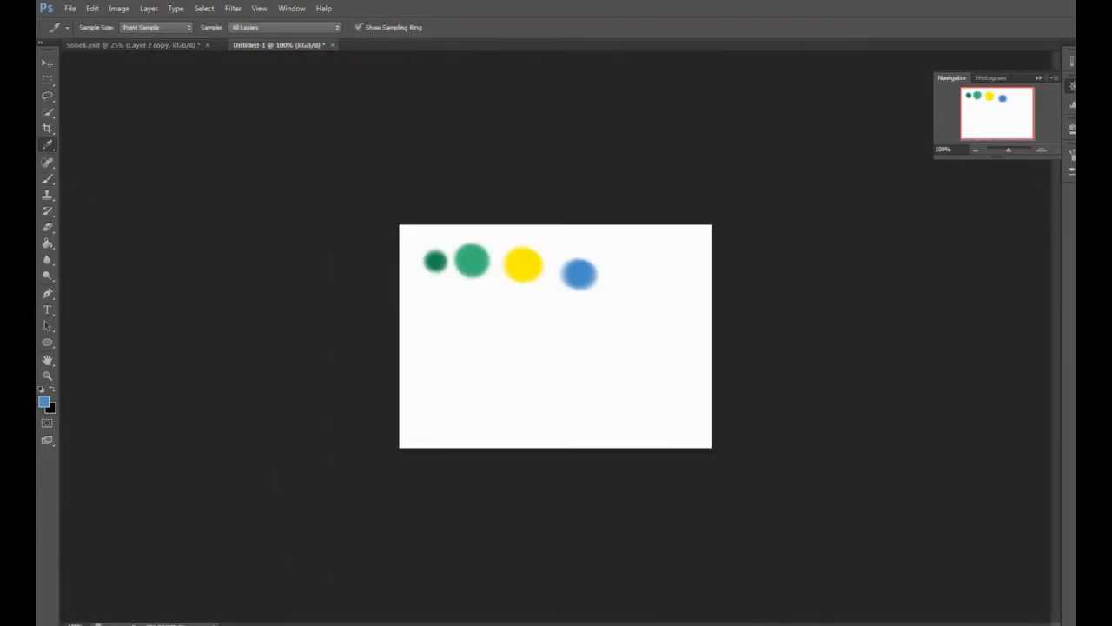
left_click_drag(265, 44, 291, 106)
mouse_move(562, 348)
left_mouse_down()
mouse_move(496, 293)
mouse_move(441, 198)
left_mouse_up()
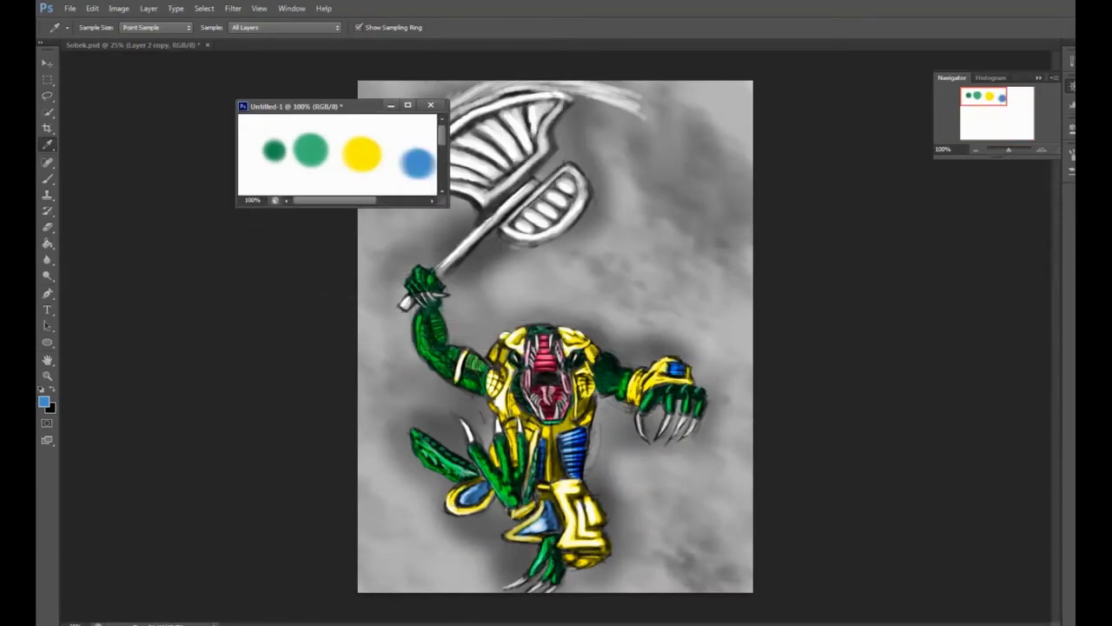
left_click_drag(365, 106, 221, 97)
- Return to the brush on the painting and paint the large axe blade's ribs blue
key("b")
key("ctrl+Tab")
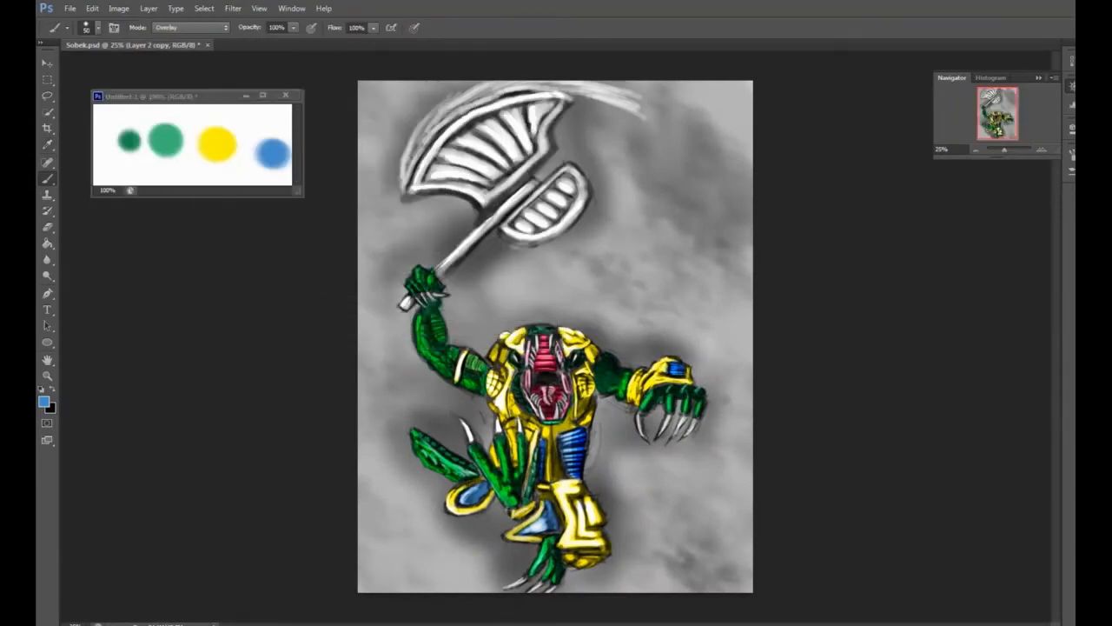
mouse_move(475, 172)
left_mouse_down()
mouse_move(429, 170)
mouse_move(504, 169)
mouse_move(549, 106)
mouse_move(495, 120)
mouse_move(439, 164)
mouse_move(493, 152)
mouse_move(523, 120)
mouse_move(492, 106)
left_mouse_up()
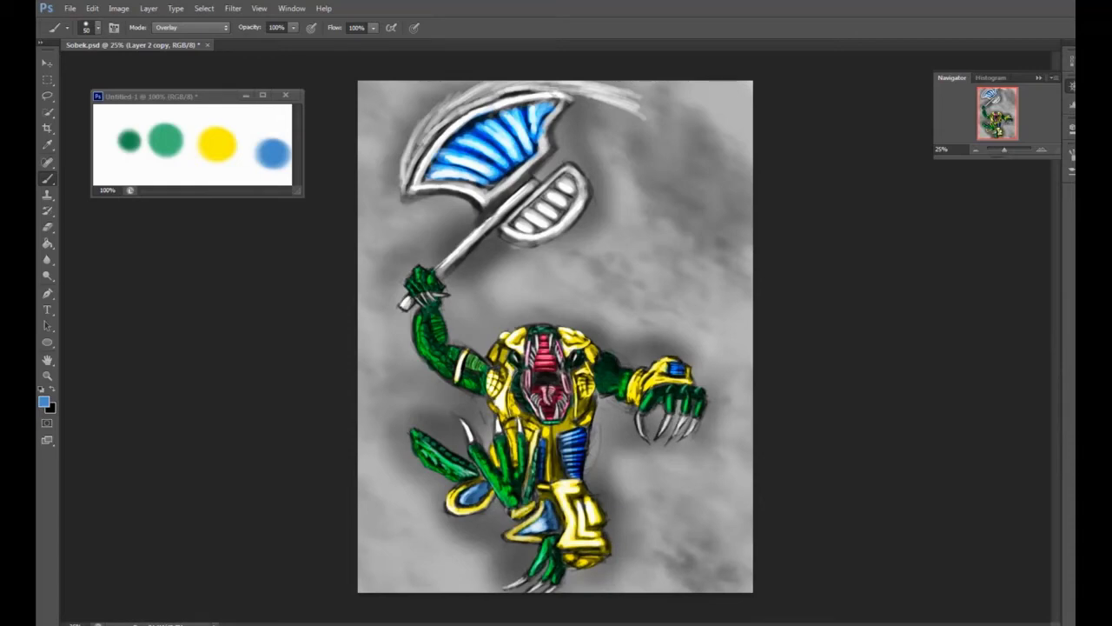
- Tint the small axe blade's ribs blue, then sample yellow from the swatches
mouse_move(524, 218)
left_mouse_down()
mouse_move(556, 187)
mouse_move(558, 210)
mouse_move(537, 229)
left_mouse_up()
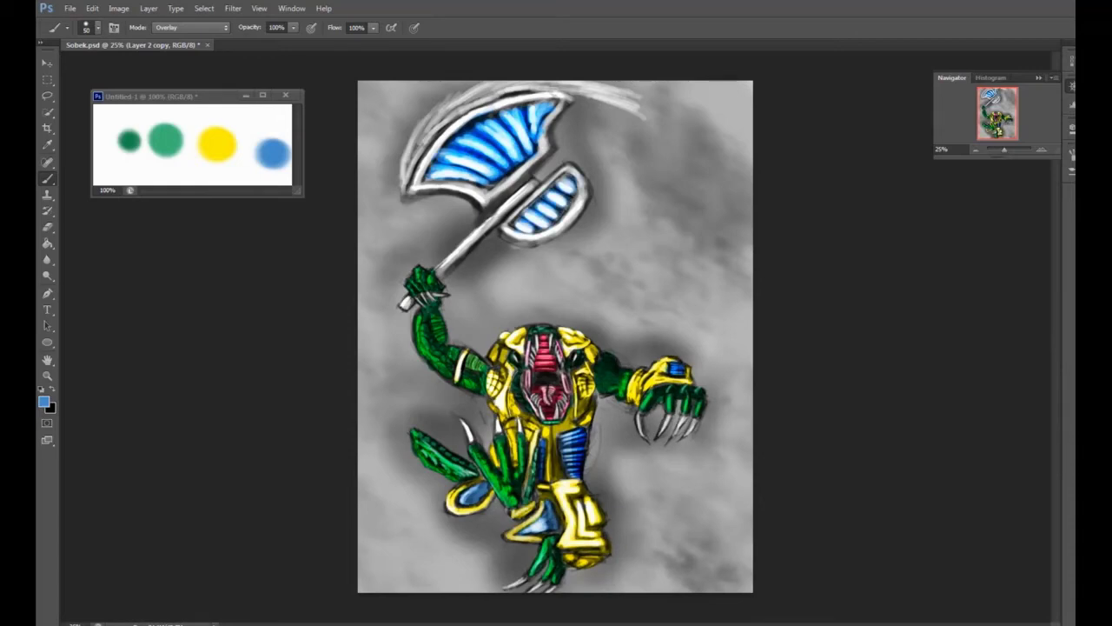
left_click_drag(569, 204, 551, 228)
left_click(217, 144, "alt")
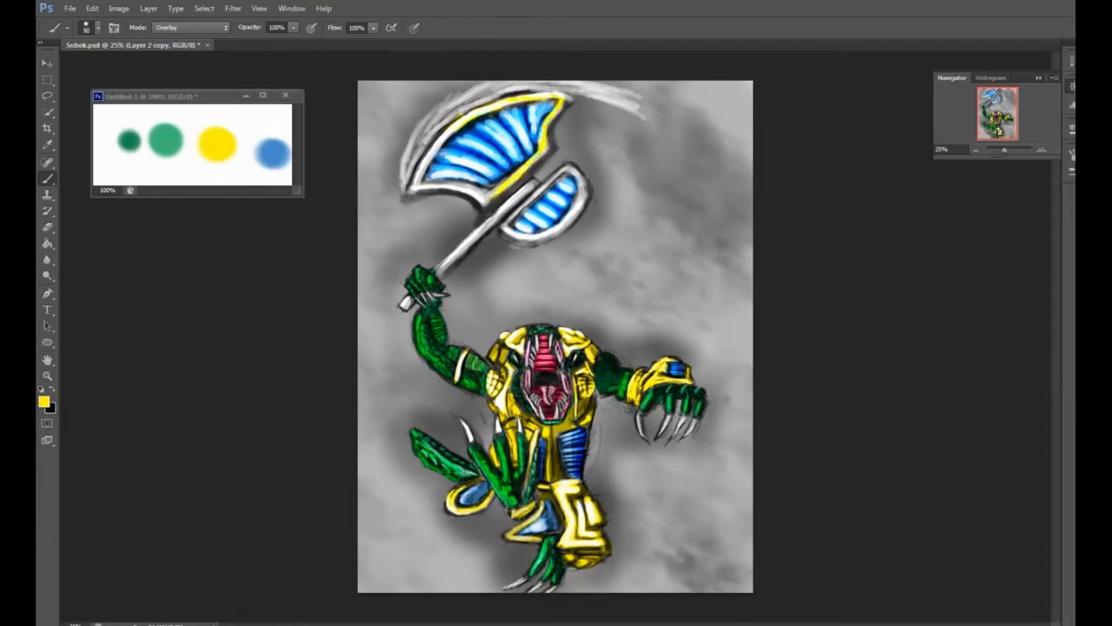
- Paint a gold rim along the blade edge and gold down the axe handle
left_click_drag(410, 191, 458, 182)
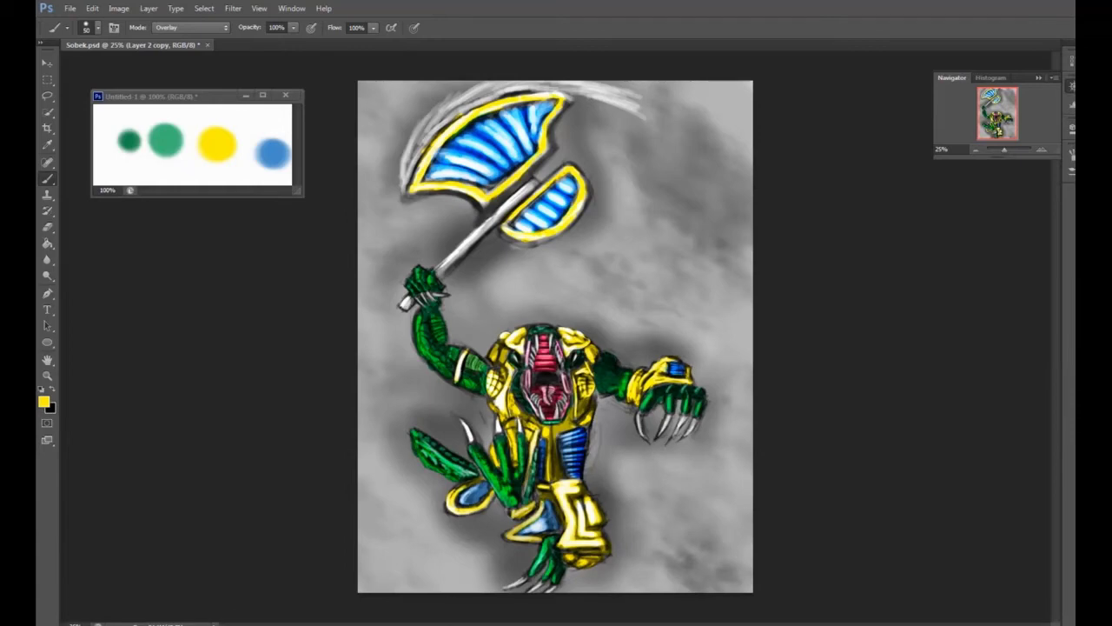
left_click_drag(509, 206, 481, 236)
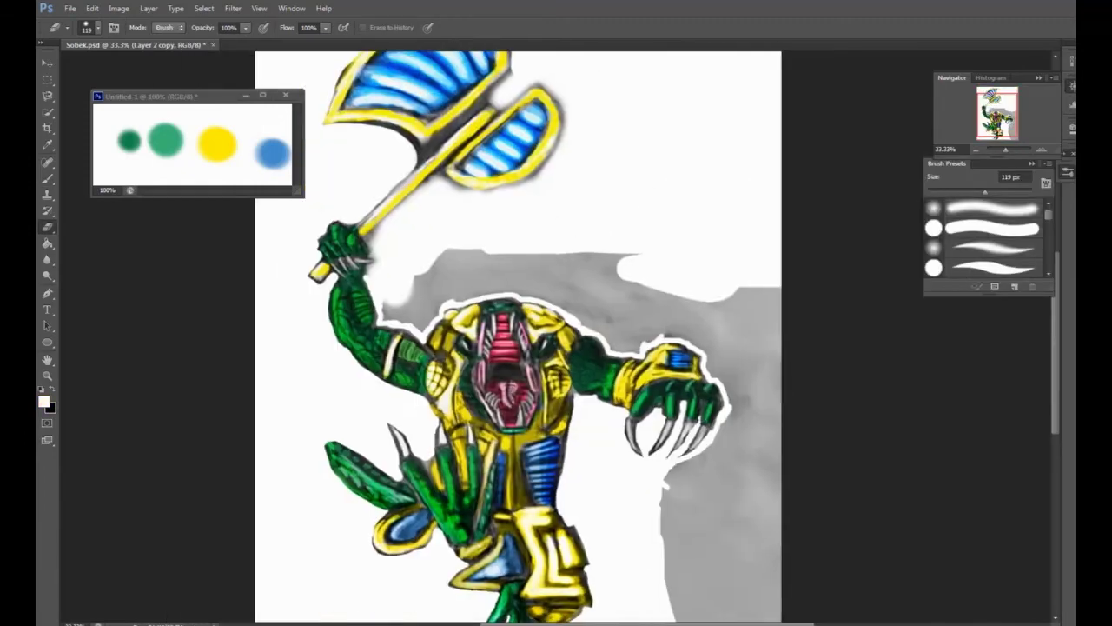
- Erase the grey background above the head and along the right side
mouse_move(425, 296)
left_mouse_down()
mouse_move(556, 261)
mouse_move(643, 339)
mouse_move(635, 278)
mouse_move(747, 365)
mouse_move(738, 452)
left_mouse_up()
left_click_drag(521, 347, 493, 252)
mouse_move(722, 539)
left_mouse_down()
mouse_move(660, 391)
mouse_move(721, 295)
mouse_move(695, 452)
left_mouse_up()
mouse_move(521, 261)
left_mouse_down()
mouse_move(661, 435)
mouse_move(539, 338)
left_mouse_up()
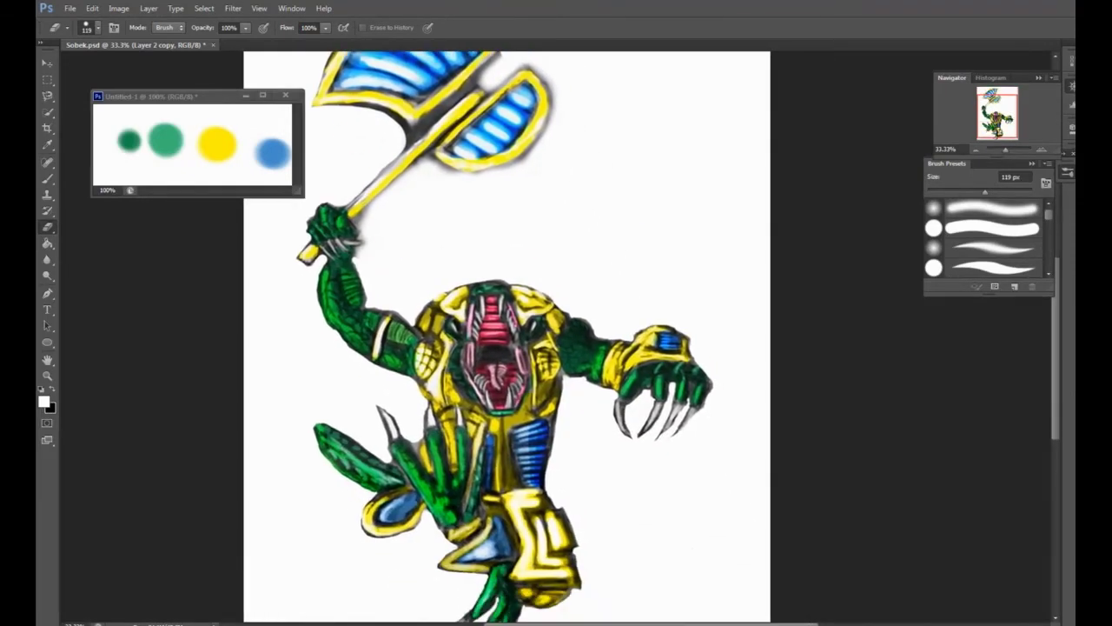
- Choose a large sampled brush and reset the colours to black and white
right_click(487, 296)
scroll(556, 413, "down", 5)
scroll(556, 413, "down", 5)
scroll(556, 413, "down", 3)
left_click(543, 444)
key("Return")
- Test a sketchy textured brush, undo its strokes, and settle on a small round brush
key("x")
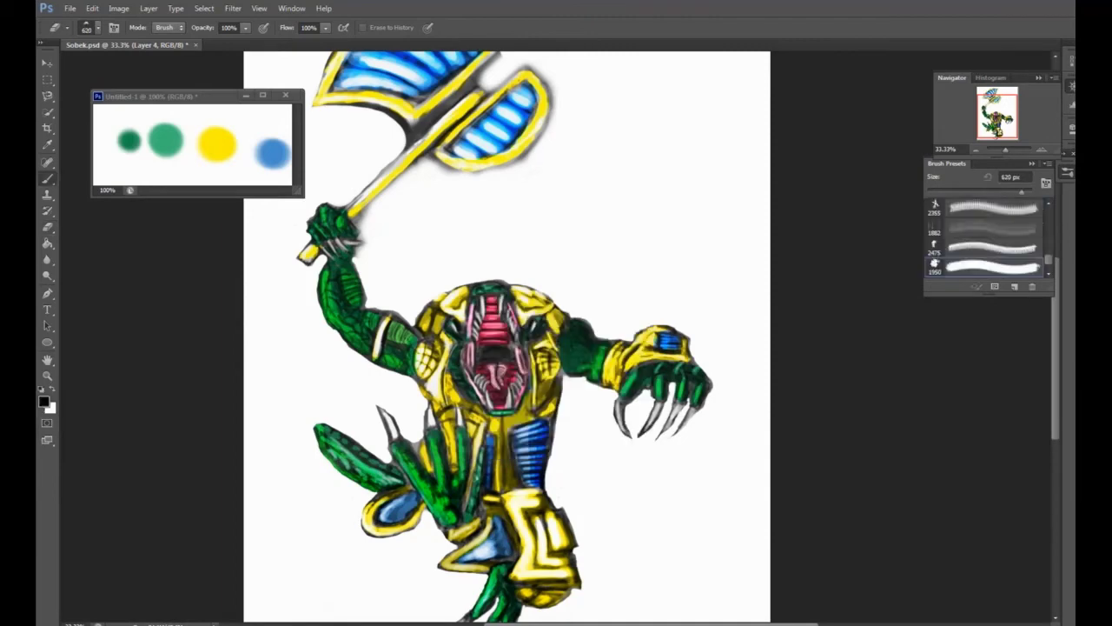
key("b")
right_click(545, 203)
left_click(565, 348)
key("Return")
left_click_drag(608, 182, 660, 139)
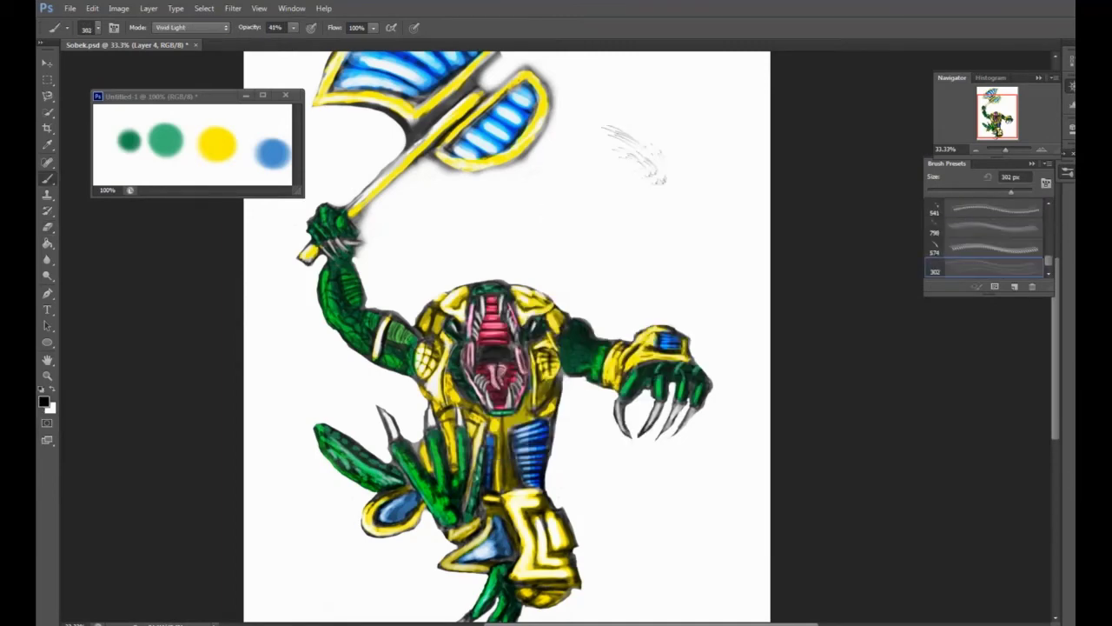
key("ctrl+z")
left_click_drag(584, 236, 638, 204)
key("ctrl+z")
right_click(568, 318)
key("Return")
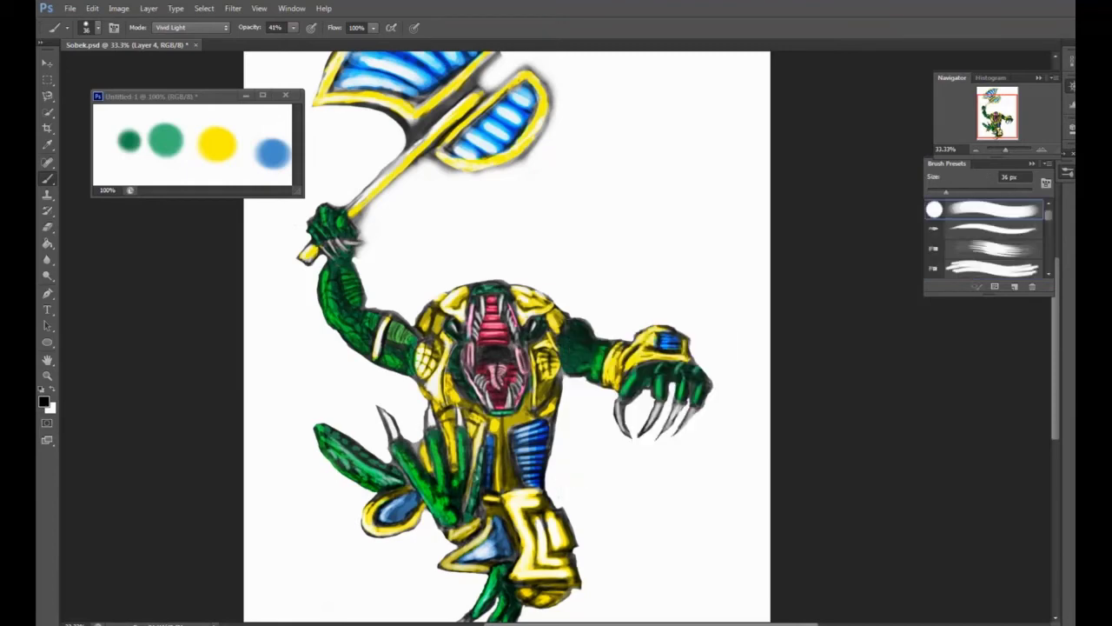
- At 23% opacity, draw thin grey perspective floor grid lines under the feet
key("ctrl+minus")
key("ctrl+minus")
key("ctrl+minus")
key("2")
key("3")
left_click_drag(598, 401, 653, 448)
mouse_move(496, 407)
left_mouse_down()
mouse_move(459, 459)
mouse_move(654, 445)
left_mouse_up()
mouse_move(514, 423)
left_mouse_down()
mouse_move(619, 423)
mouse_move(600, 380)
left_mouse_up()
left_click_drag(461, 442, 617, 444)
mouse_move(489, 465)
left_mouse_down()
mouse_move(549, 424)
mouse_move(623, 464)
left_mouse_up()
left_click_drag(571, 393, 606, 446)
- Sketch the left wall lines and a tall pillar outline behind the figure
left_click_drag(459, 378, 460, 440)
mouse_move(457, 382)
left_mouse_down()
mouse_move(511, 384)
mouse_move(497, 365)
left_mouse_up()
left_click_drag(472, 209, 472, 382)
mouse_move(460, 334)
left_mouse_down()
mouse_move(462, 357)
mouse_move(459, 223)
mouse_move(496, 212)
left_mouse_up()
left_click_drag(465, 252, 468, 358)
- Shade the floor and left wall with an 86 px brush, then sketch lower-right corridor walls
key("bracketright")
key("bracketright")
key("bracketright")
mouse_move(461, 439)
left_mouse_down()
mouse_move(594, 442)
mouse_move(632, 399)
left_mouse_up()
left_click_drag(581, 466, 655, 393)
right_click(618, 387)
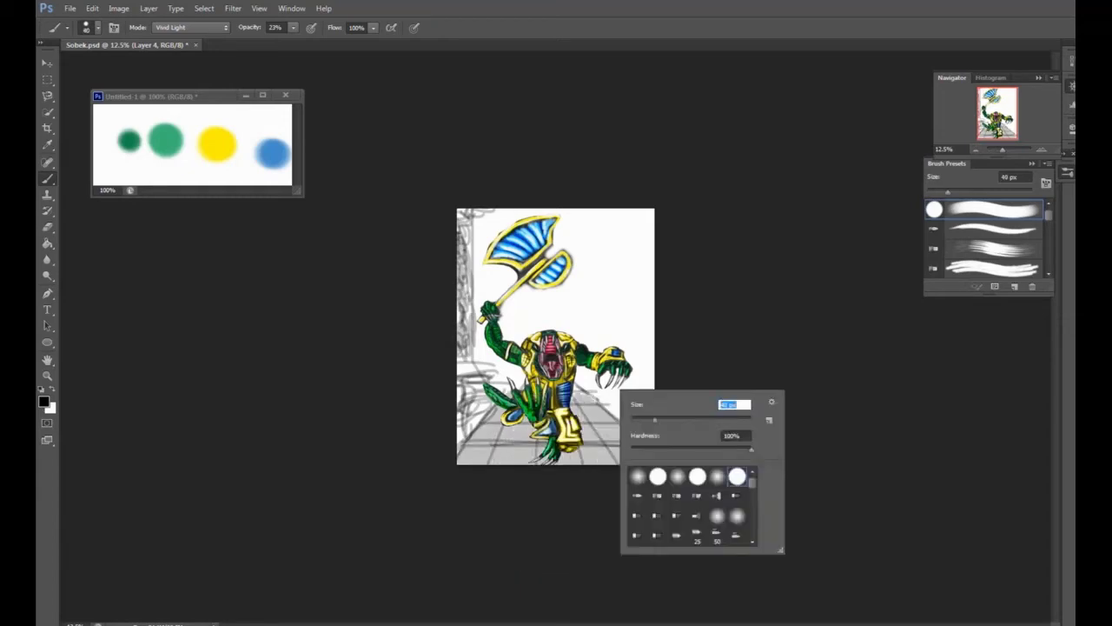
key("Return")
left_click_drag(611, 431, 648, 376)
left_click_drag(575, 393, 654, 440)
mouse_move(647, 431)
left_mouse_down()
mouse_move(646, 211)
mouse_move(652, 386)
left_mouse_up()
- With a 70 px brush, paint grey wall strokes along the right edge
right_click(620, 332)
key("Return")
key("bracketright")
key("bracketright")
key("bracketright")
left_click_drag(649, 210, 648, 372)
left_click_drag(647, 288, 646, 378)
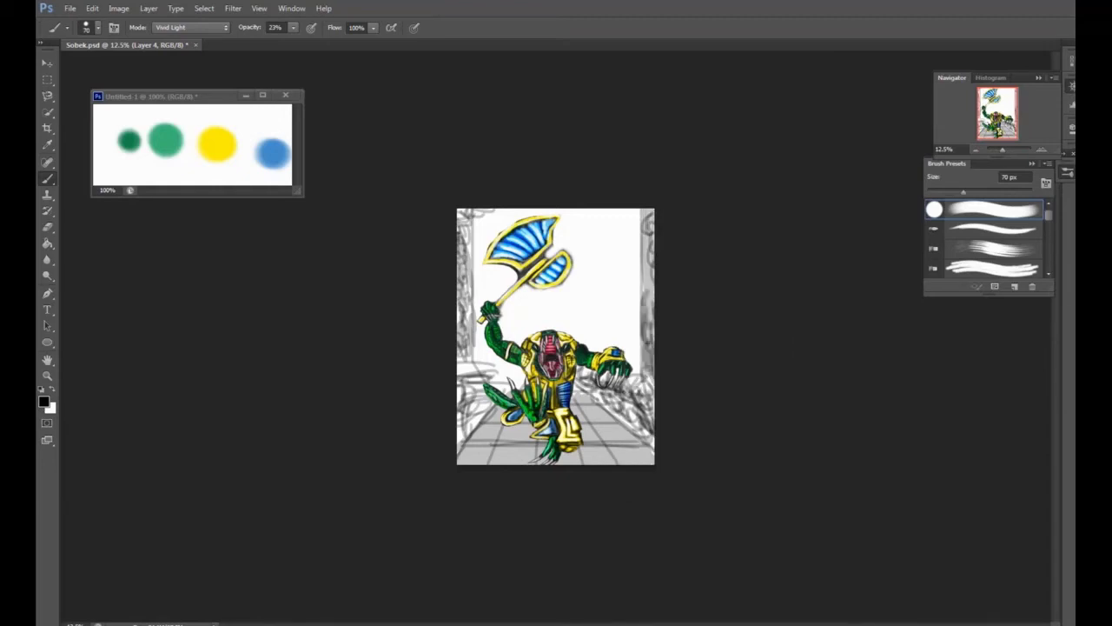
left_click_drag(647, 214, 647, 317)
- Sketch and darkly shade a vertical column below the axe head
left_click_drag(537, 289, 537, 330)
left_click_drag(568, 279, 568, 332)
left_click_drag(531, 287, 582, 275)
mouse_move(574, 281)
left_mouse_down()
mouse_move(584, 259)
mouse_move(540, 249)
mouse_move(555, 233)
mouse_move(587, 241)
mouse_move(542, 334)
mouse_move(556, 334)
mouse_move(542, 334)
left_mouse_up()
mouse_move(566, 285)
left_mouse_down()
mouse_move(566, 334)
mouse_move(542, 332)
mouse_move(570, 320)
mouse_move(547, 330)
left_mouse_up()
- Switch the brush to Normal blending and paint light strokes over the column below the axe
key("x")
left_click(190, 27)
key("x")
mouse_move(563, 292)
left_mouse_down()
mouse_move(563, 333)
mouse_move(574, 323)
left_mouse_up()
key("x")
key("x")
- Paint dark strokes at the lower left and try new brush tips at 156 px and 442 px
right_click(591, 405)
left_click_drag(460, 361, 512, 391)
double_click(703, 420)
type("156")
key("Return")
right_click(566, 389)
key("Escape")
right_click(539, 409)
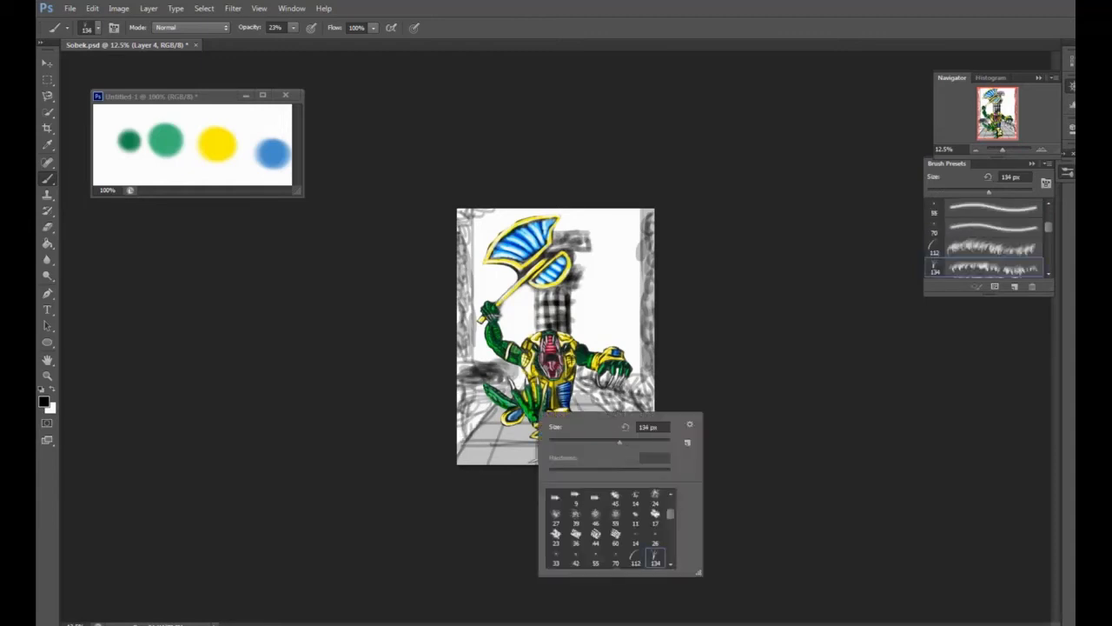
double_click(651, 426)
type("442")
key("Return")
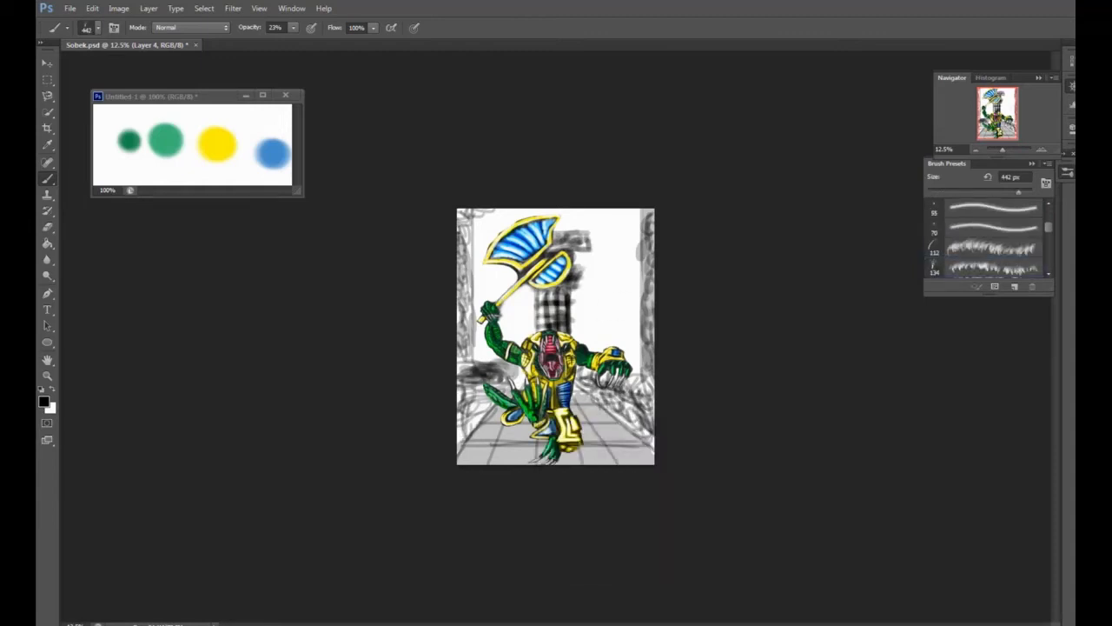
- Cycle through brush tips and sizes of 66, 368 and 114 px, ending at 401 px
right_click(622, 421)
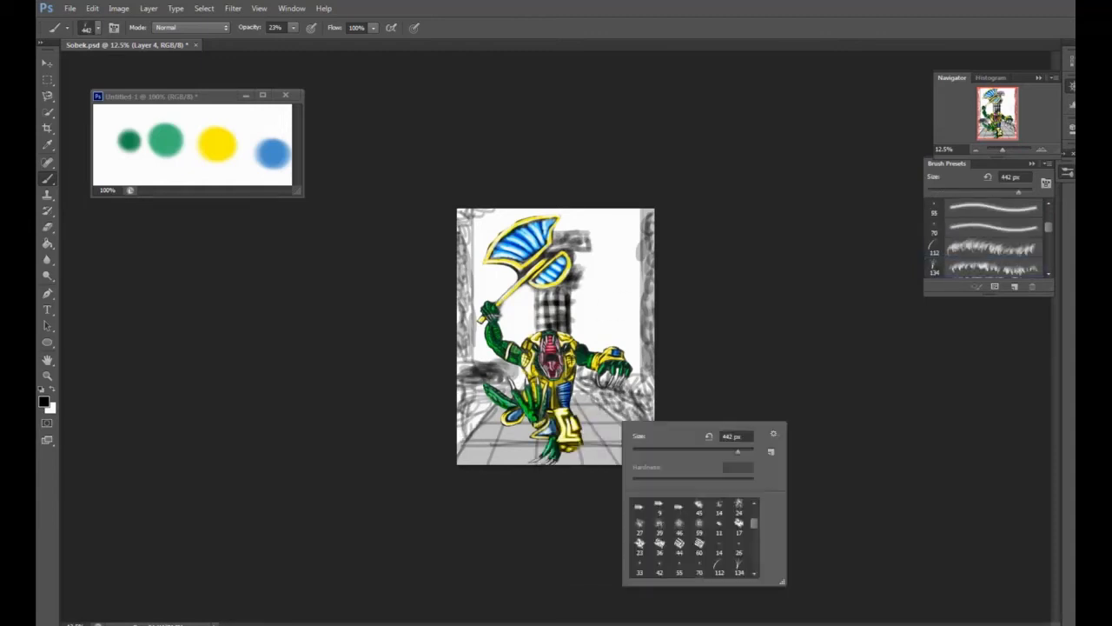
left_click(680, 560)
key("Return")
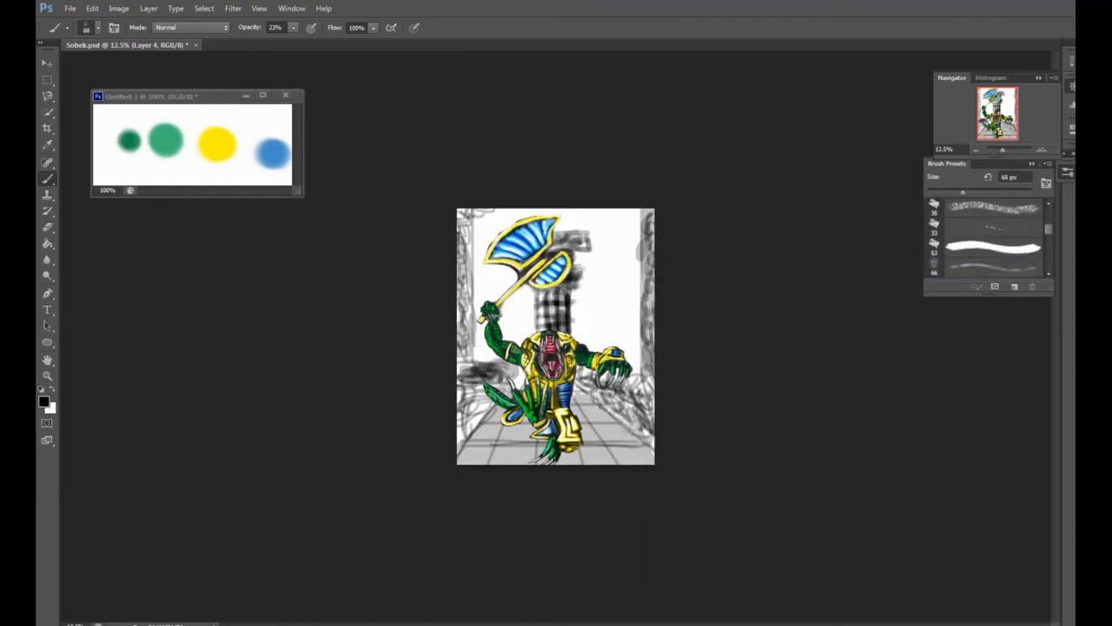
right_click(643, 403)
type("368")
key("Return")
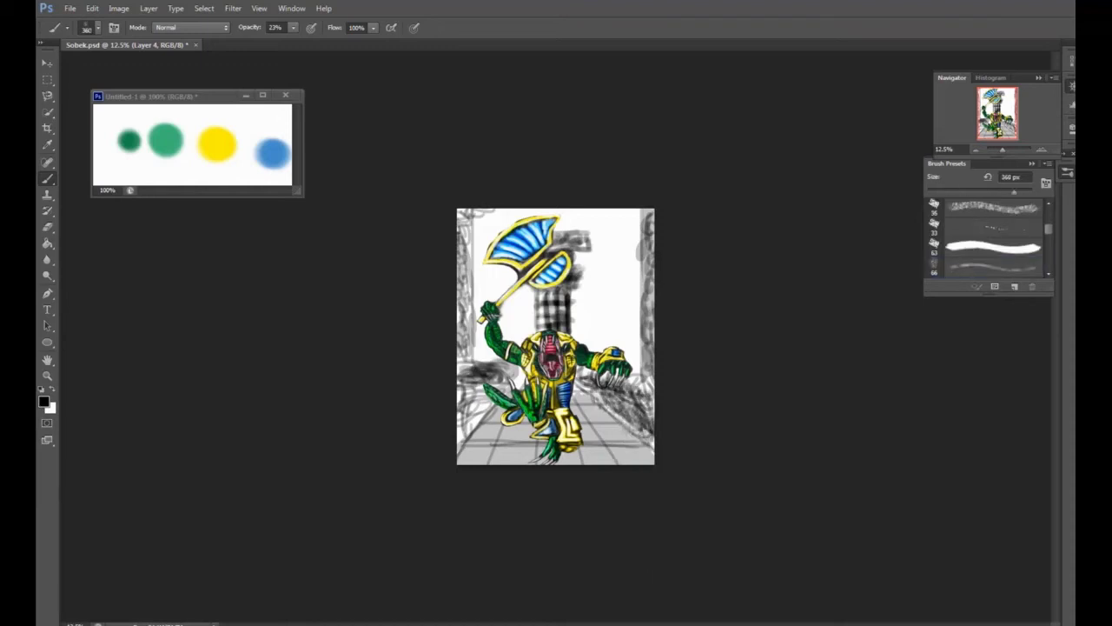
right_click(509, 401)
left_click(546, 484)
key("Return")
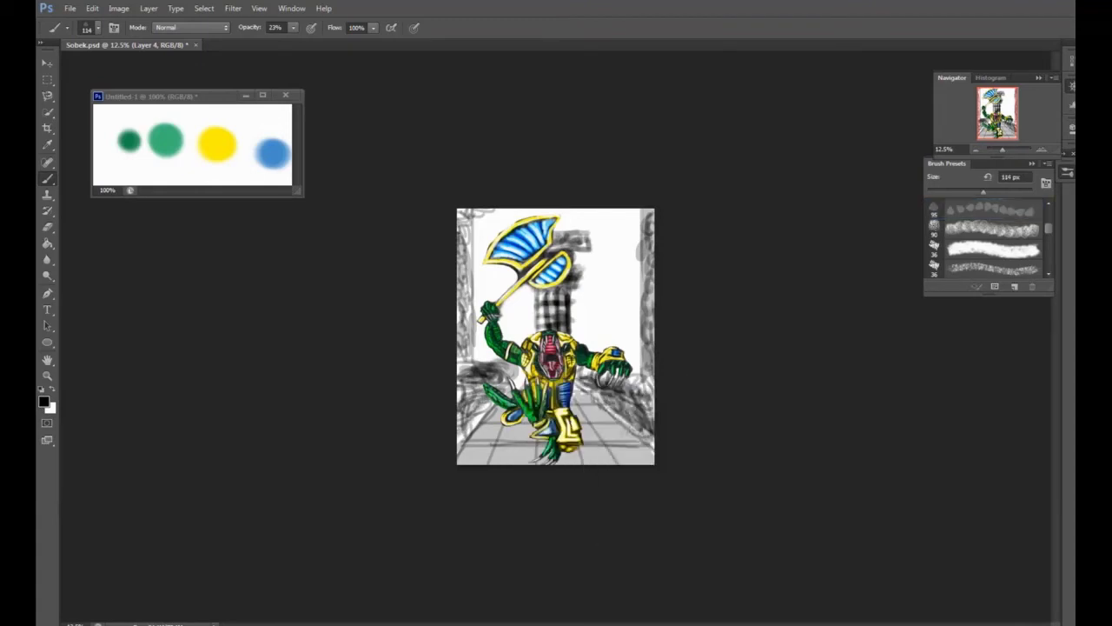
right_click(504, 231)
type("401")
key("Return")
- Paint dark strokes along the top edge, then set a soft round Overlay brush
left_click_drag(460, 215, 509, 214)
mouse_move(609, 214)
left_mouse_down()
mouse_move(652, 214)
mouse_move(650, 228)
left_mouse_up()
left_click(191, 27)
left_click(186, 209)
right_click(532, 273)
double_click(553, 356)
- Paint dark green top corners and lower sides, brown side walls, and an orange-brown central tower
left_click_drag(461, 214, 495, 218)
left_click_drag(608, 214, 651, 228)
left_click_drag(460, 374, 521, 435)
left_click_drag(591, 374, 651, 425)
left_click_drag(645, 234, 645, 382)
left_click_drag(466, 236, 467, 374)
mouse_move(552, 330)
left_mouse_down()
mouse_move(569, 232)
mouse_move(587, 232)
left_mouse_up()
- Erase small patches of the orange tower with the Eraser
right_click(604, 229)
key("Return")
key("e")
left_click_drag(575, 292, 575, 330)
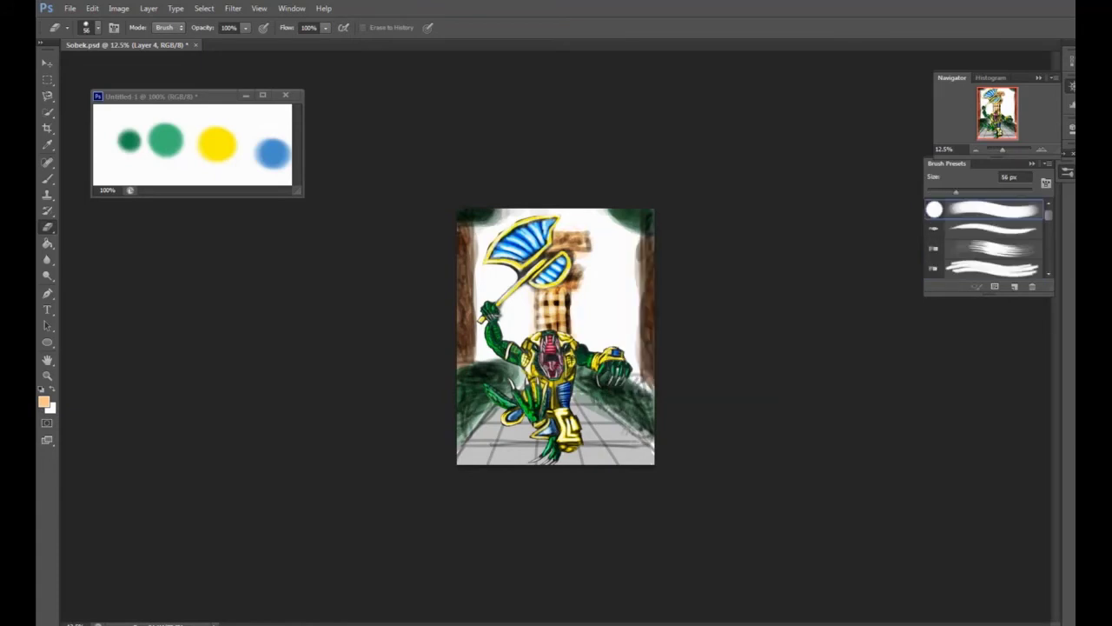
- Paint blue sky across the upper canvas with a 180 px Vivid Light brush
right_click(547, 294)
left_click(187, 27)
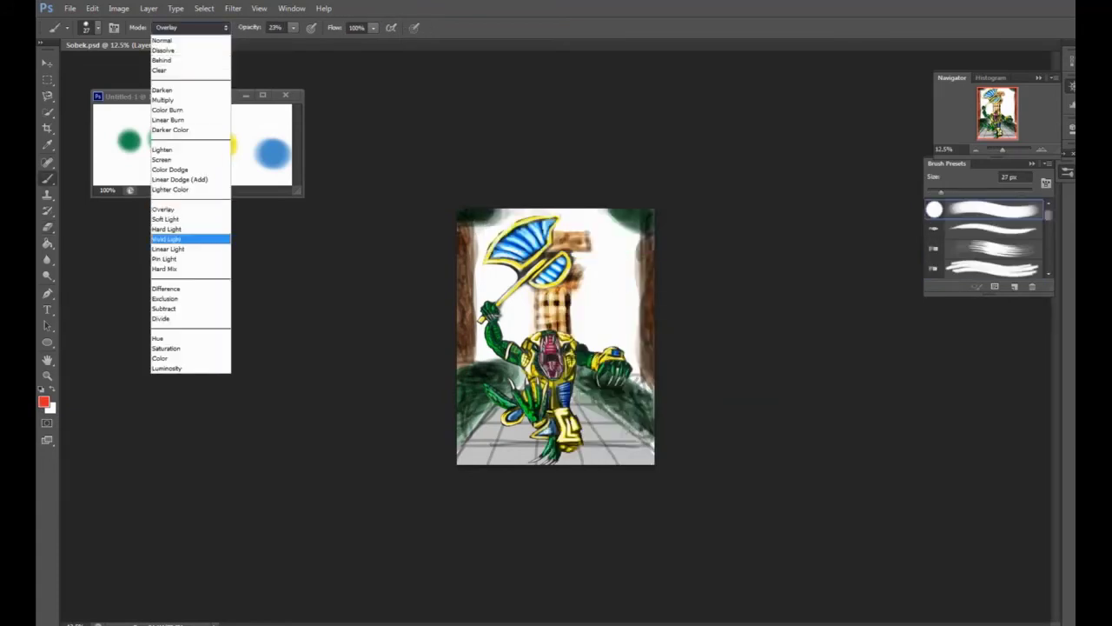
left_click(167, 238)
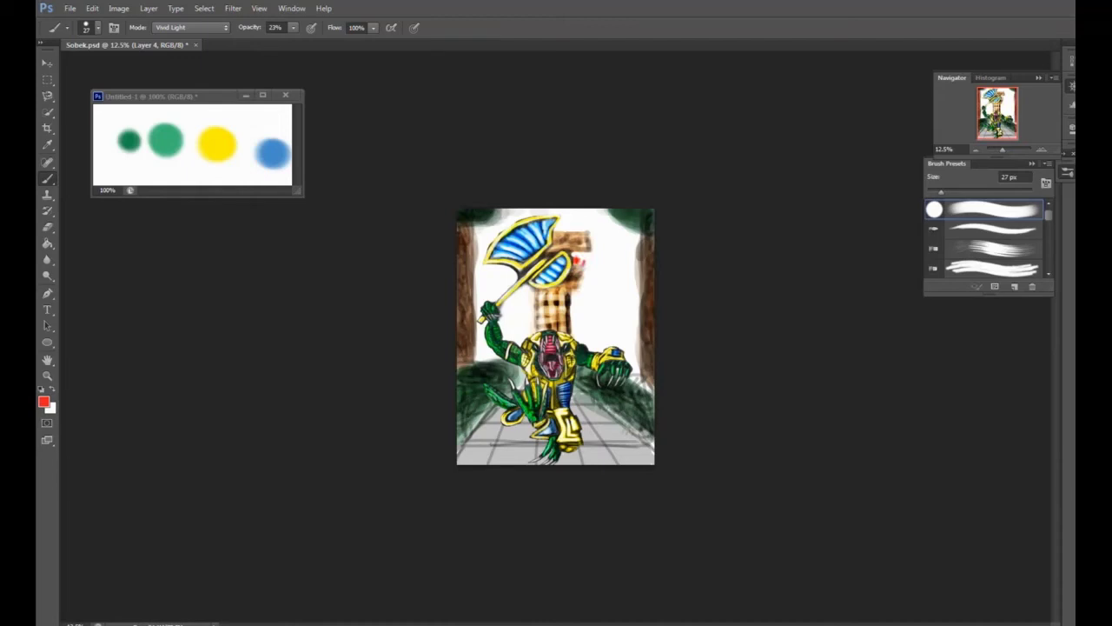
right_click(591, 287)
left_click_drag(608, 310, 700, 316)
key("Return")
mouse_move(513, 217)
left_mouse_down()
mouse_move(609, 226)
mouse_move(617, 287)
mouse_move(592, 348)
left_mouse_up()
left_click_drag(625, 252, 608, 373)
mouse_move(522, 338)
left_mouse_down()
mouse_move(486, 278)
mouse_move(491, 217)
left_mouse_up()
- Paint dark brown floor-tile lines across the bottom with a 46 px Overlay brush
left_click(565, 244, "alt")
left_click(191, 27)
left_click(183, 210)
key("d")
right_click(500, 404)
left_click_drag(610, 432, 556, 432)
key("Return")
mouse_move(653, 443)
left_mouse_down()
mouse_move(596, 443)
mouse_move(571, 407)
left_mouse_up()
mouse_move(530, 436)
left_mouse_down()
mouse_move(471, 442)
mouse_move(494, 464)
mouse_move(464, 464)
left_mouse_up()
- Add perspective floor lines along the bottom edge, then duplicate the layer as bg
left_click_drag(577, 452, 598, 464)
mouse_move(601, 429)
left_mouse_down()
mouse_move(634, 464)
mouse_move(606, 426)
left_mouse_up()
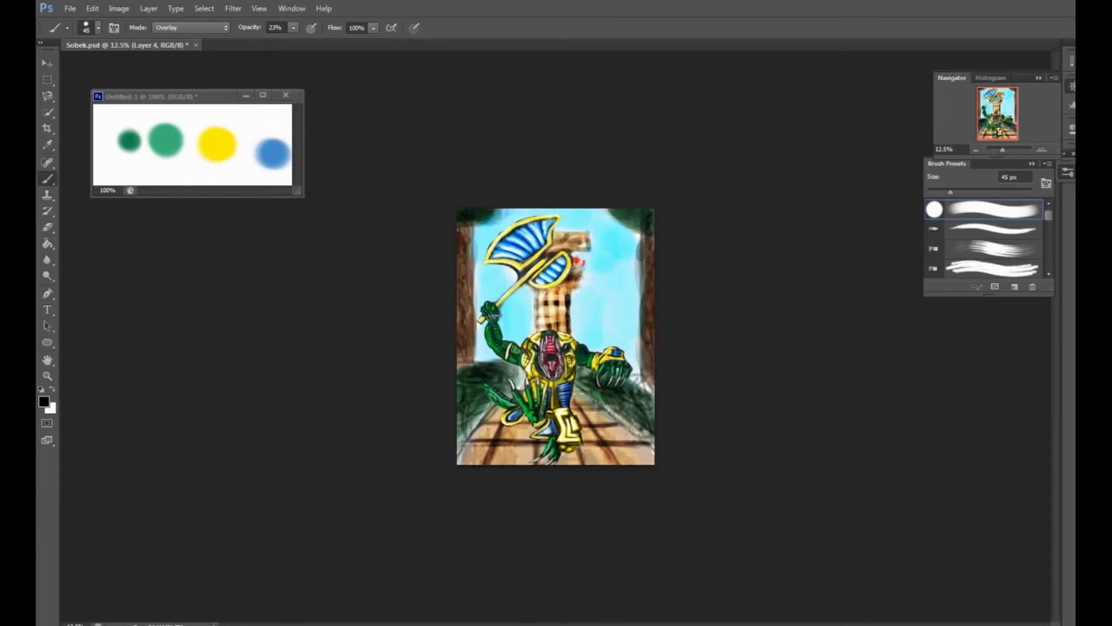
type("bg")
key("Return")
- Apply a Motion Blur at angle -82° and distance 656 to the background
left_click(232, 8)
left_click(417, 234)
left_click(576, 293)
left_click_drag(544, 357, 639, 357)
left_click_drag(633, 318, 635, 309)
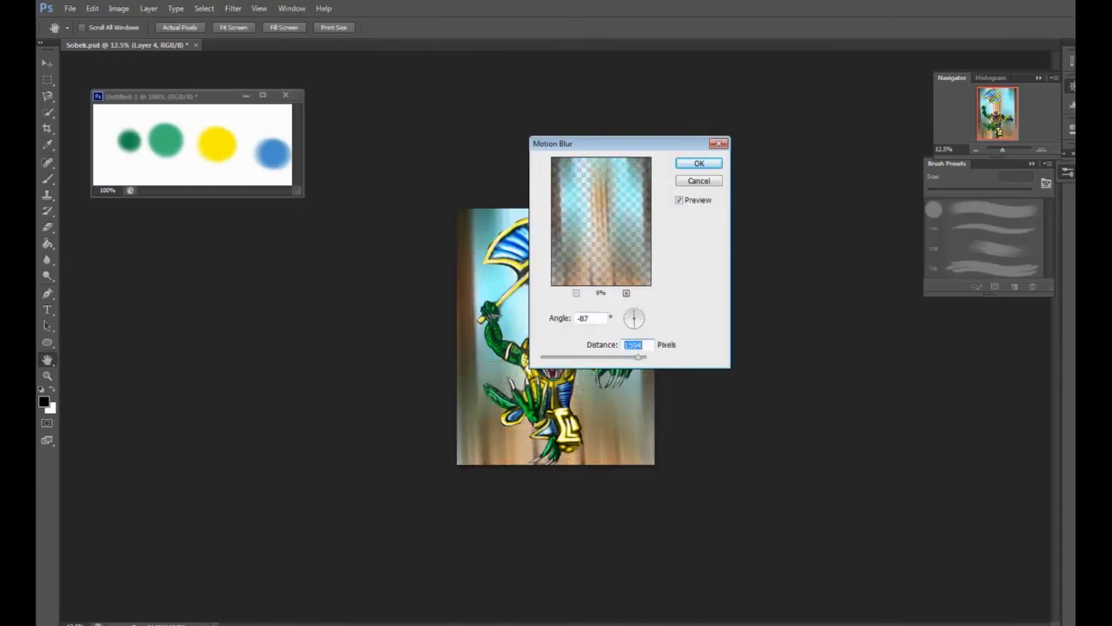
left_click_drag(609, 143, 802, 123)
left_click_drag(833, 337, 813, 337)
left_click_drag(827, 291, 829, 291)
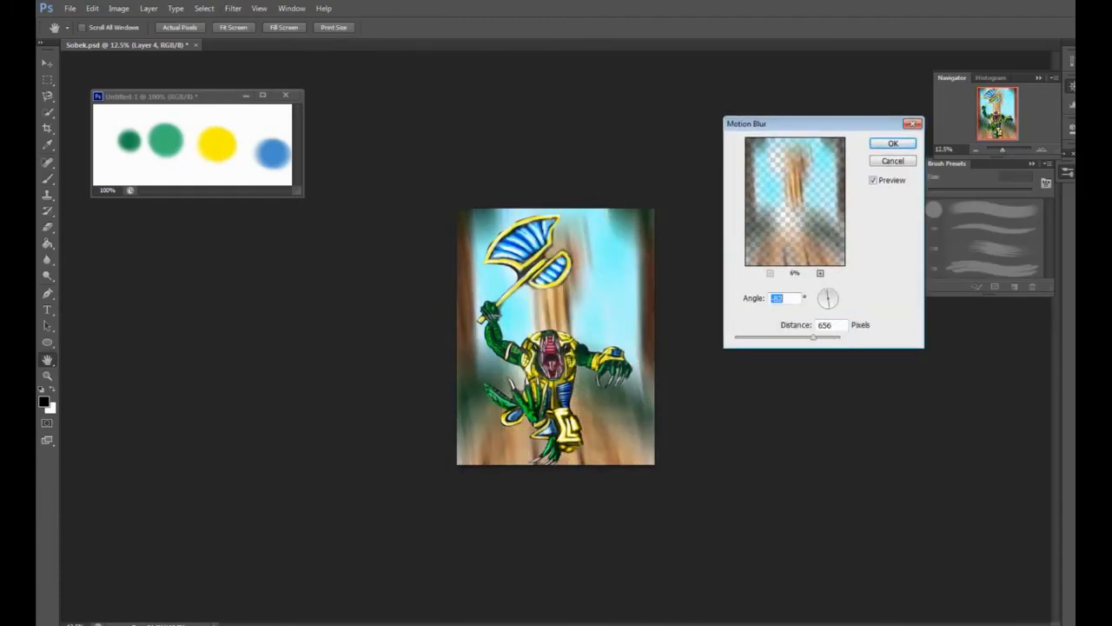
key("Return")
- Paint white streaks on the right side with a 2912 px Vivid Light streak brush
key("b")
key("x")
right_click(619, 315)
left_click(655, 459)
type("2912")
key("Return")
left_click(191, 27)
left_click(182, 237)
mouse_move(565, 261)
left_mouse_down()
mouse_move(643, 321)
mouse_move(573, 287)
mouse_move(643, 321)
left_mouse_up()
- Choose streak brush tip 502 at 1057 px
right_click(695, 489)
right_click(592, 417)
left_click(608, 556)
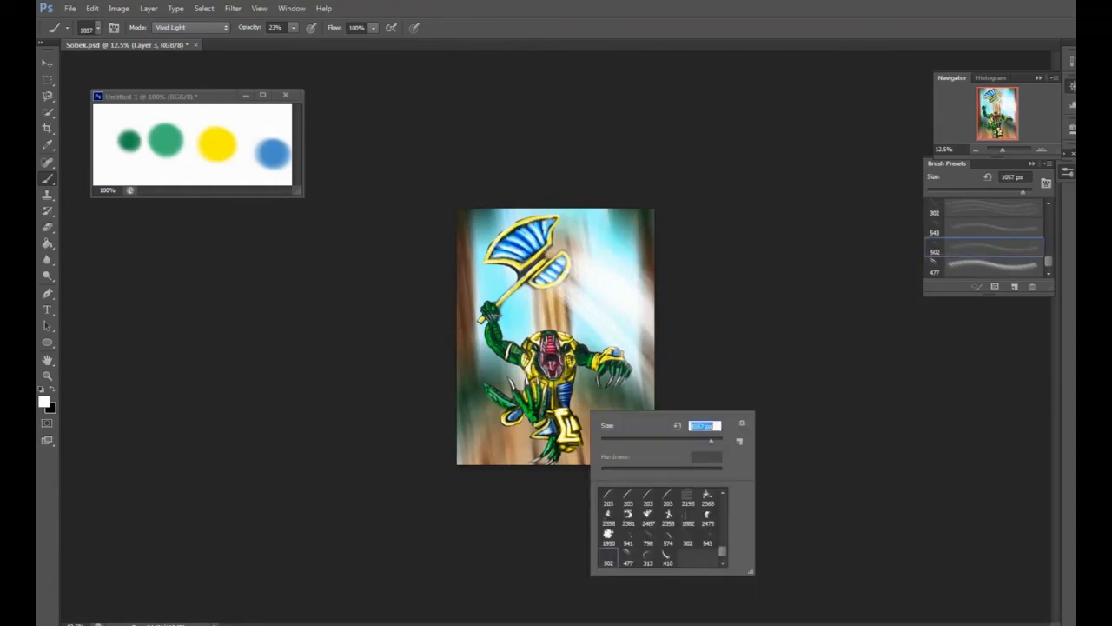
key("Return")
- On a new Layer 5 above bg, paint white streaks near the character's left arm and zoom to 25%
key("alt+bracketleft")
key("ctrl+shift+alt+n")
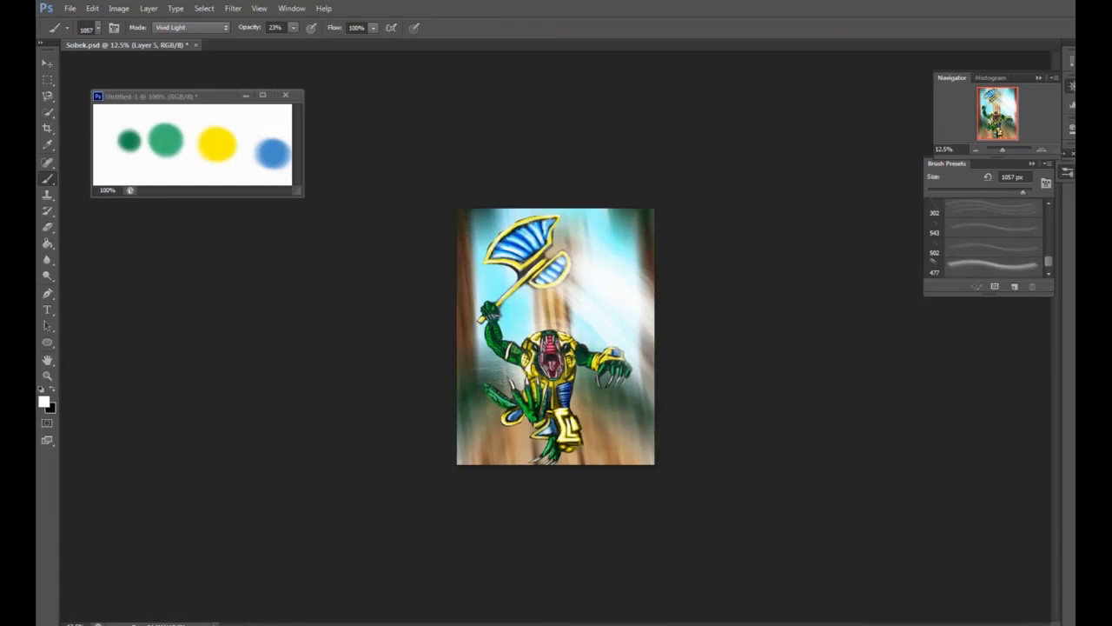
left_click_drag(488, 382, 499, 373)
key("ctrl+plus")
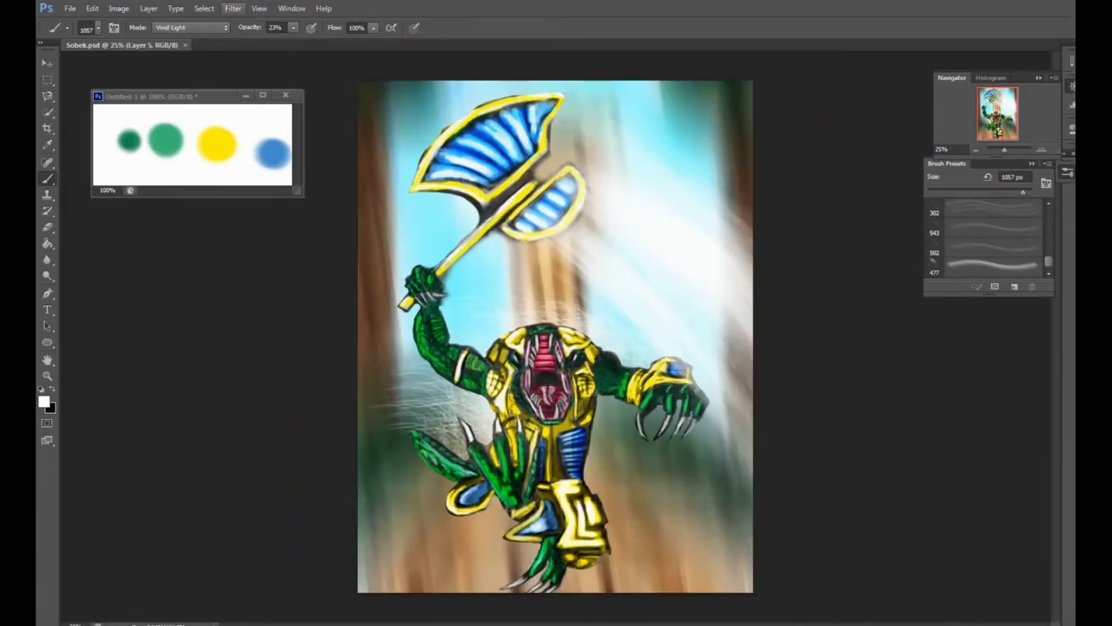
left_click(233, 8)
- Apply a -82° Motion Blur to the white streaks on Layer 5
left_click(408, 254)
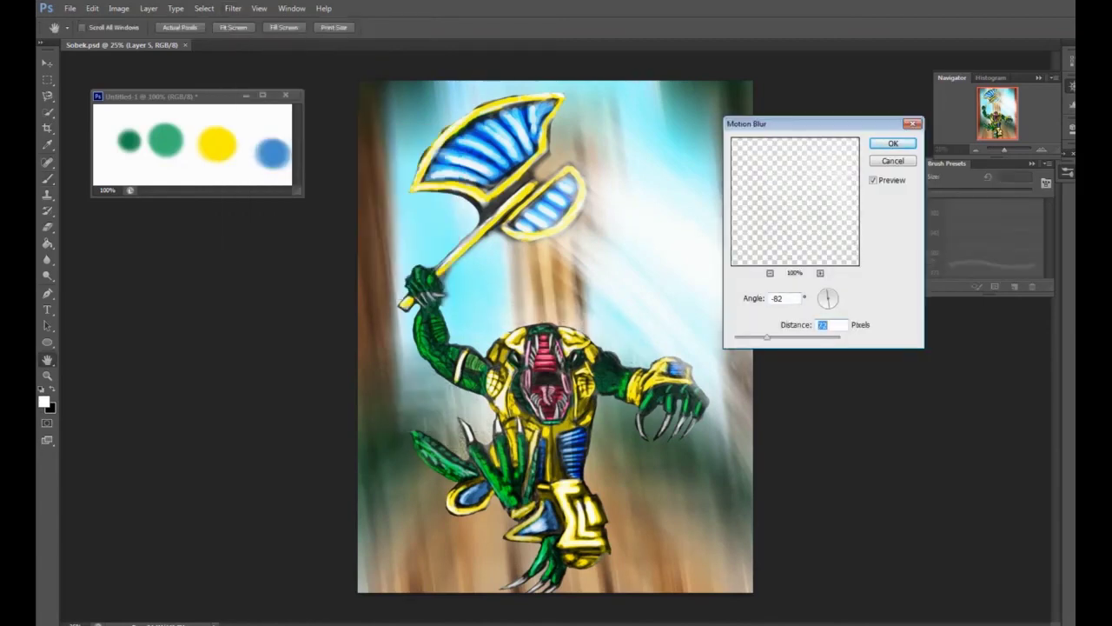
key("Return")
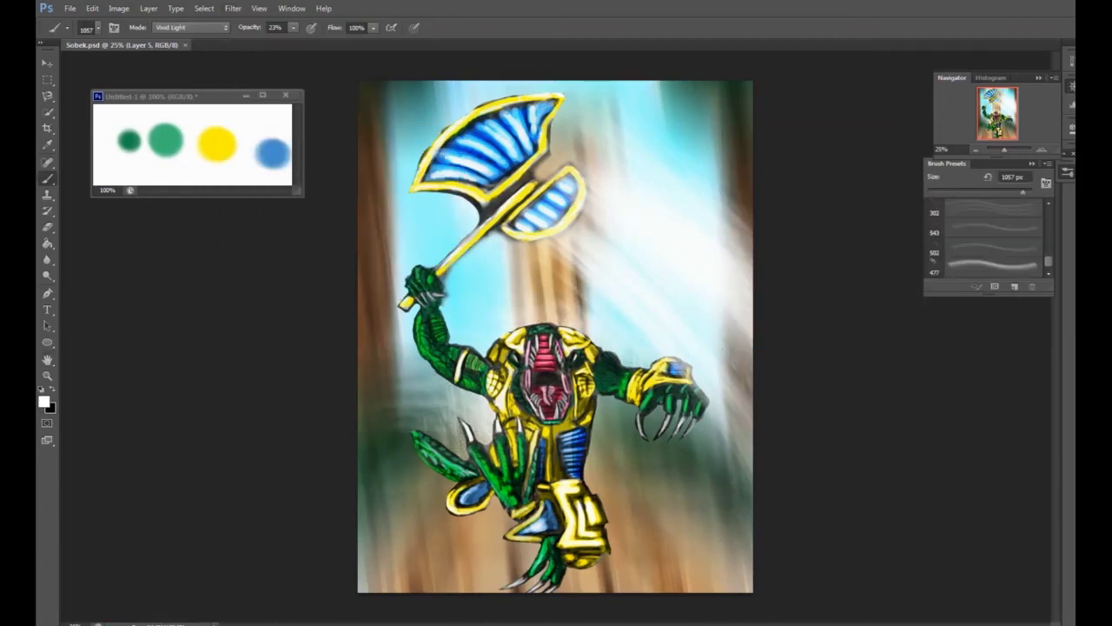